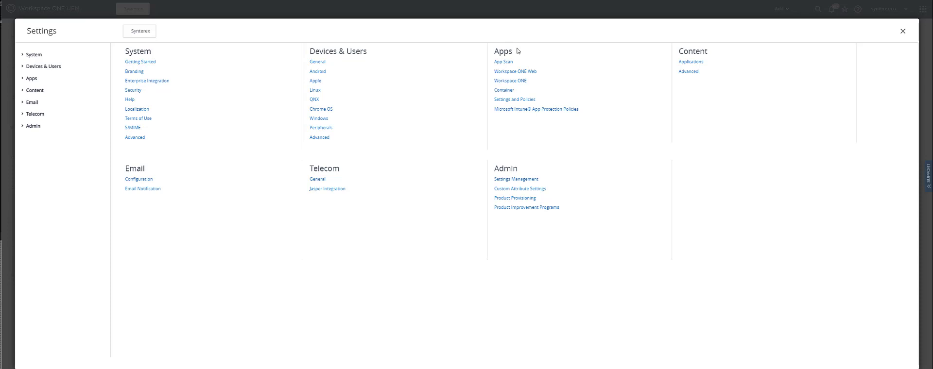
Open the Workspace ONE Content App settings, review the option to block enrollment via Content, Boxer, and Web, and save the page
left_click(702, 65)
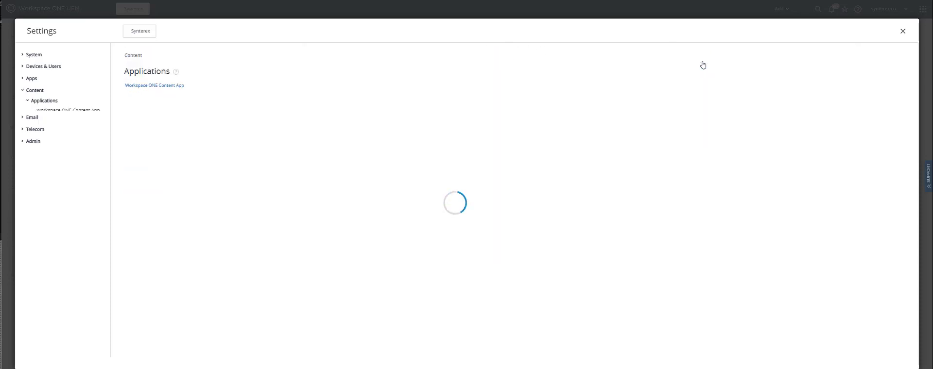
left_click(143, 86)
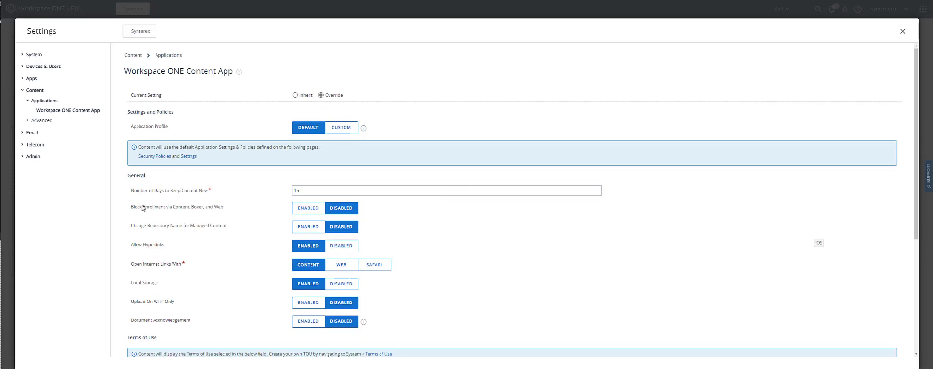
left_click_drag(143, 207, 220, 212)
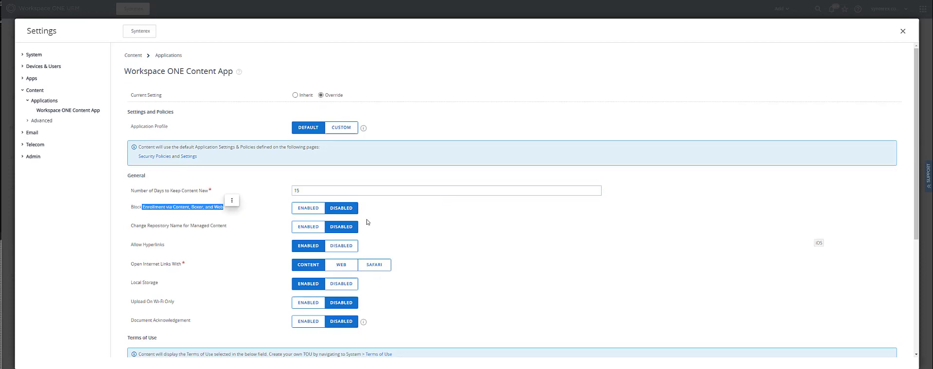
scroll(547, 268, "down", 4)
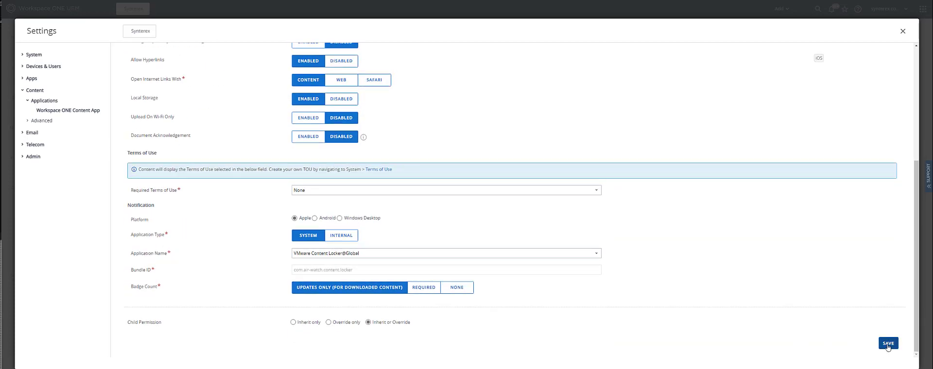
left_click(886, 344)
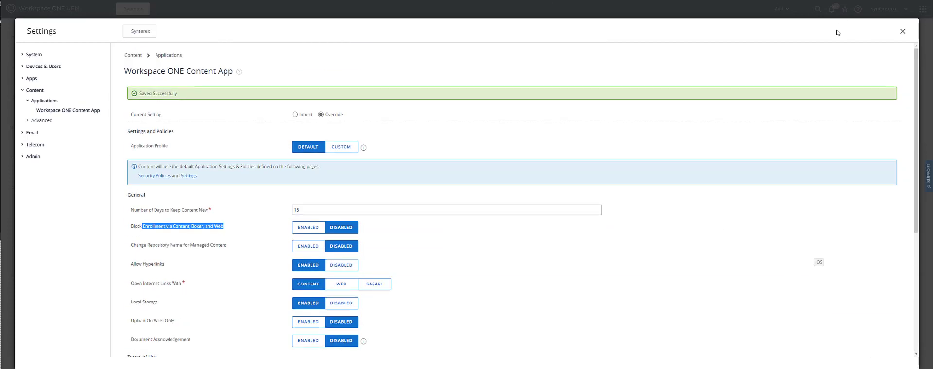
Open the Tunnel Configuration under Enterprise Integration and start a new assignment in the Device Traffic Rule Sets
left_click(23, 55)
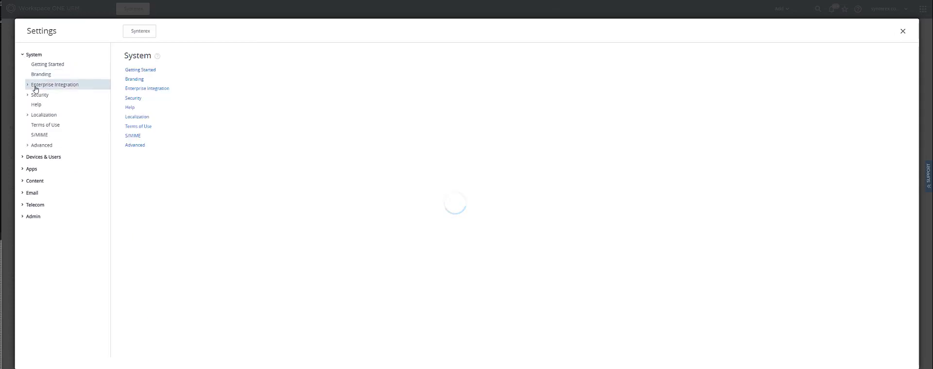
left_click(35, 87)
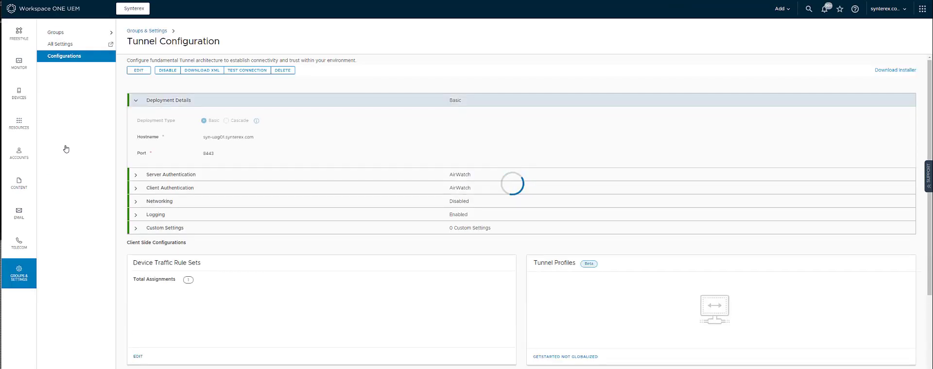
scroll(262, 243, "down", 3)
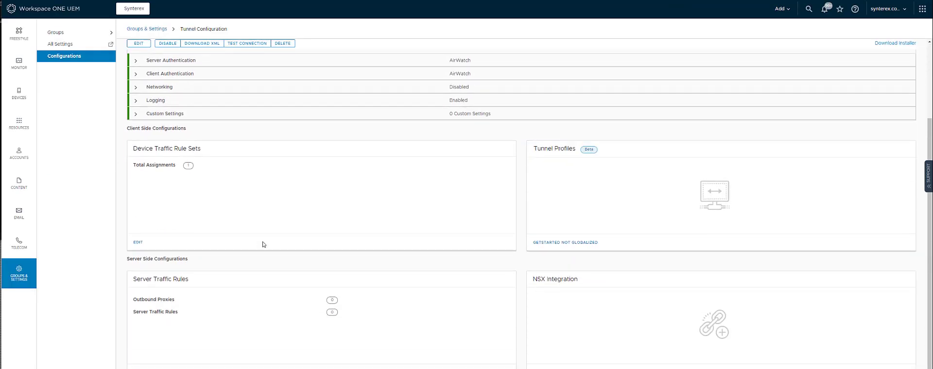
left_click(137, 242)
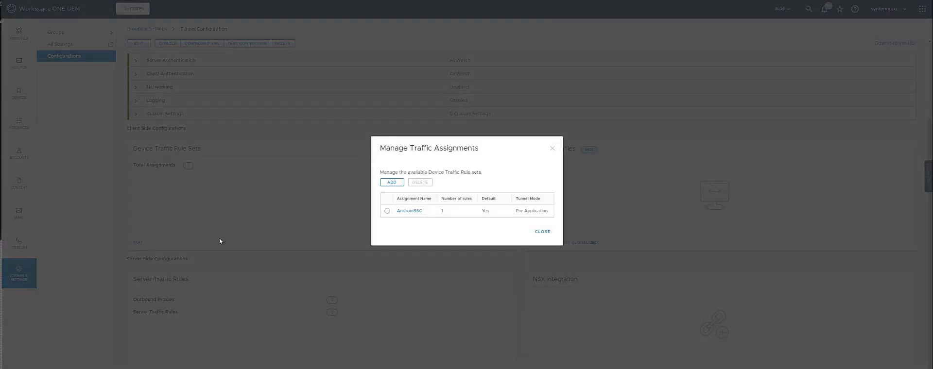
left_click(380, 182)
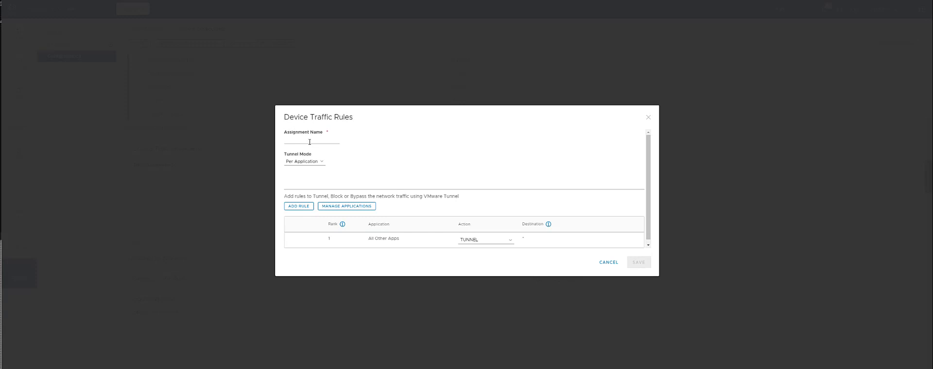
left_click(310, 142)
type("Stand")
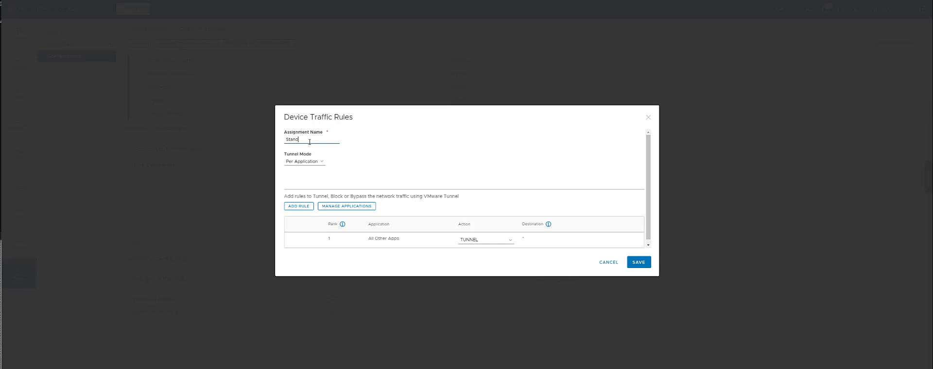
type("alone")
scroll(447, 176, "down", 1)
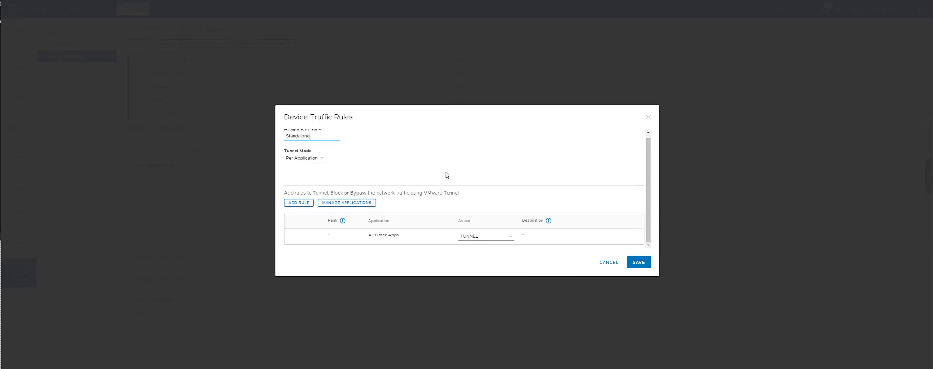
left_click(496, 237)
left_click(484, 250)
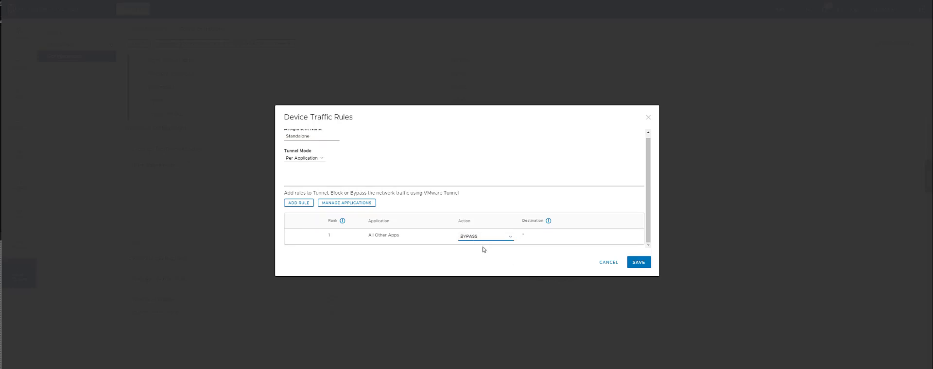
left_click(299, 203)
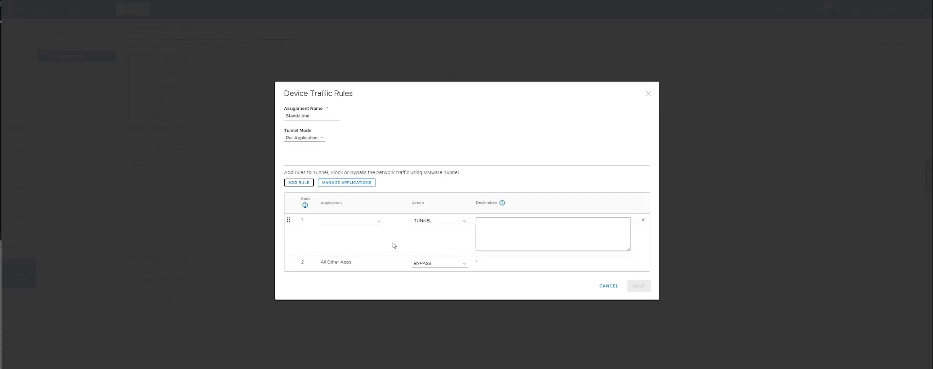
left_click(339, 184)
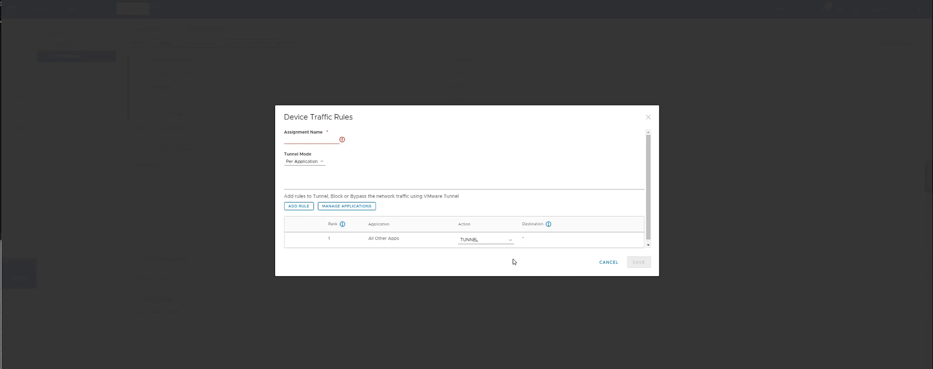
Name the new device traffic rule assignment Standalone
left_click(302, 139)
type("S")
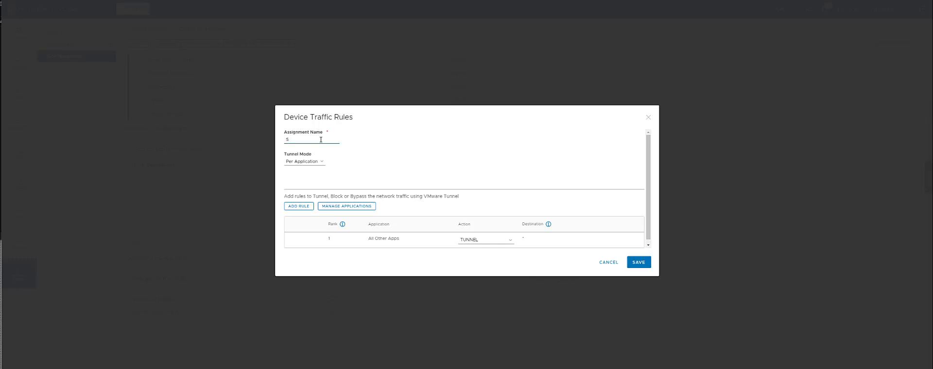
type("tandalone")
scroll(459, 178, "down", 1)
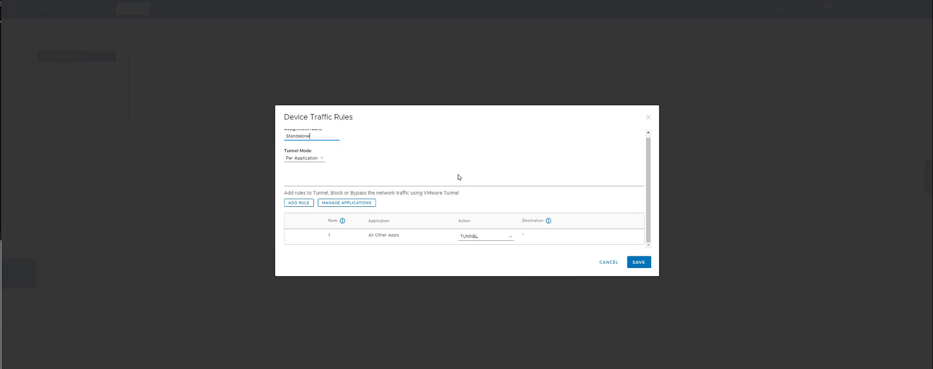
Add a rule that tunnels Microsoft Edge - macOS to destination *, and set the action for All Other Apps to BYPASS
left_click(298, 203)
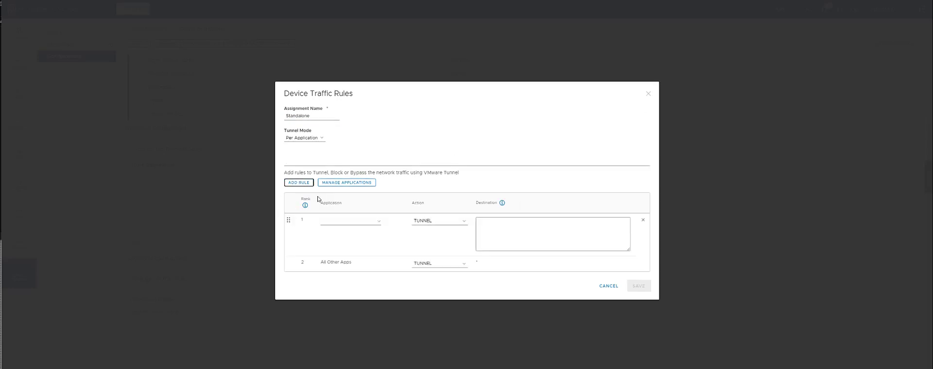
left_click(374, 221)
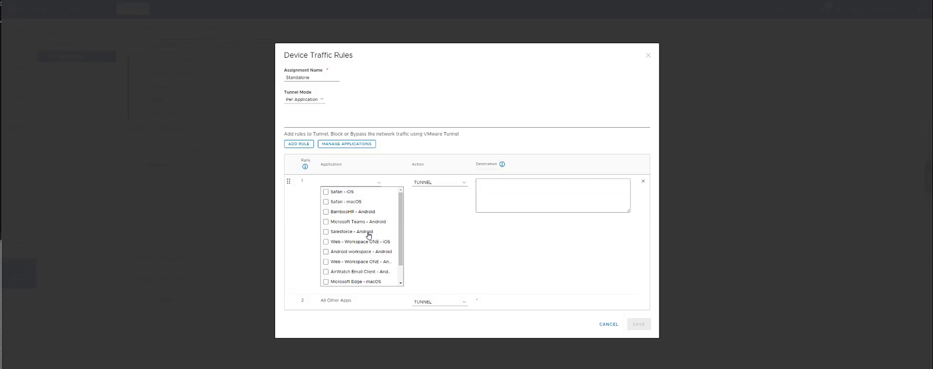
scroll(368, 232, "down", 1)
left_click(327, 266)
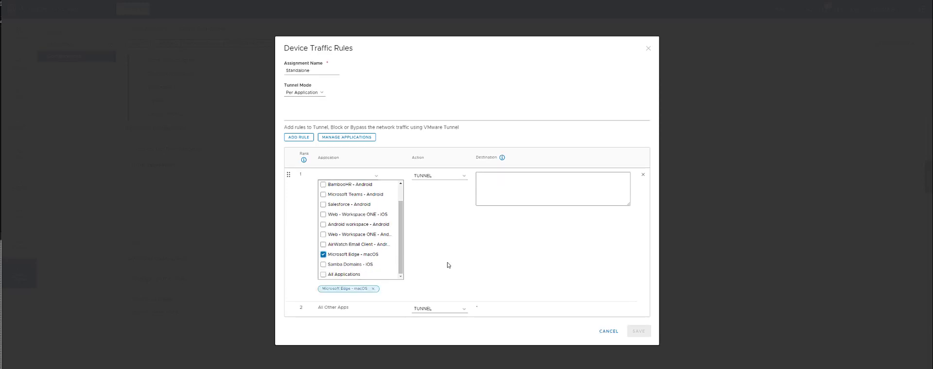
left_click(470, 264)
left_click(503, 227)
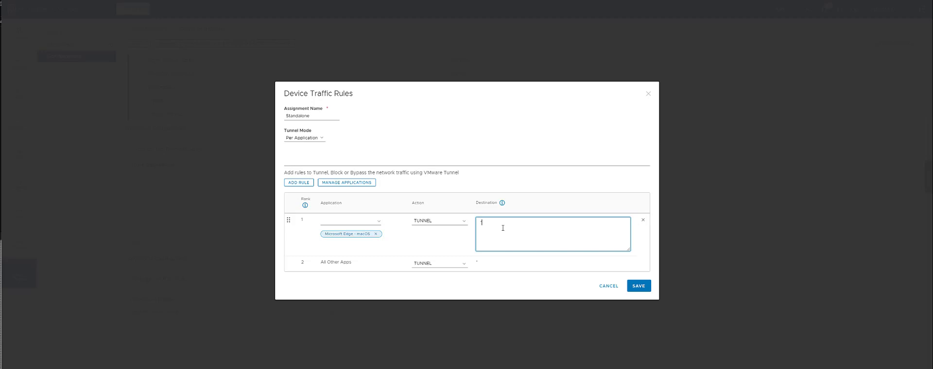
left_click(439, 264)
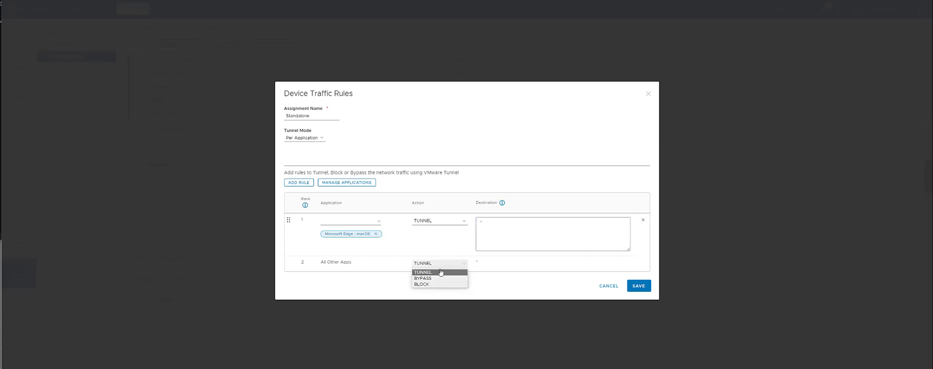
left_click(440, 281)
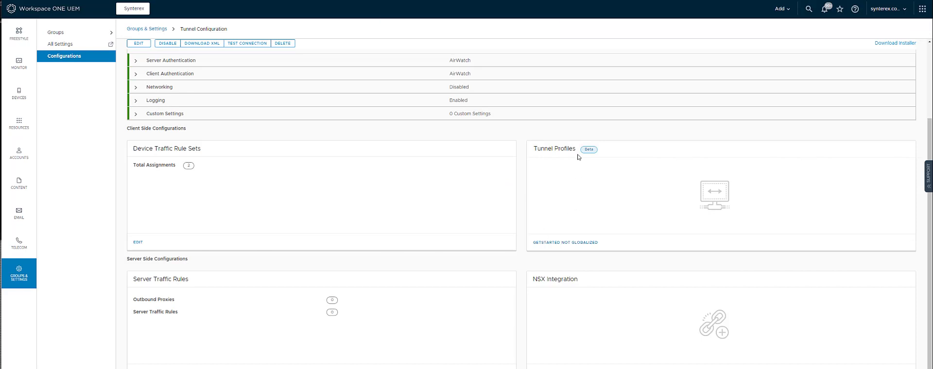
Start the Tunnel Profiles setup in the client side configurations
left_click(566, 243)
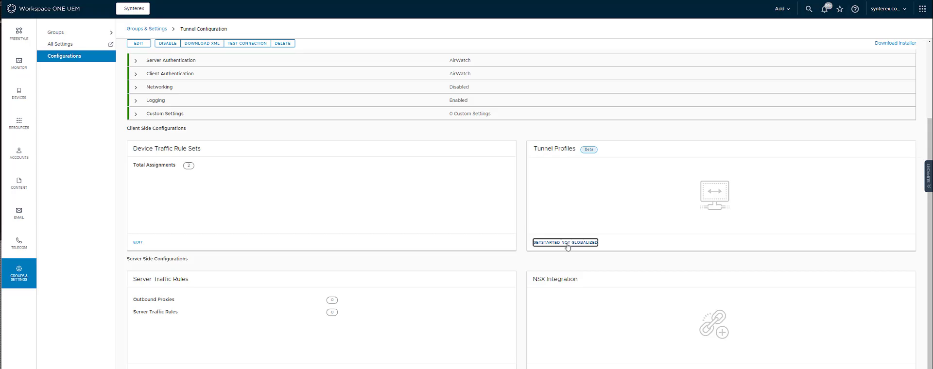